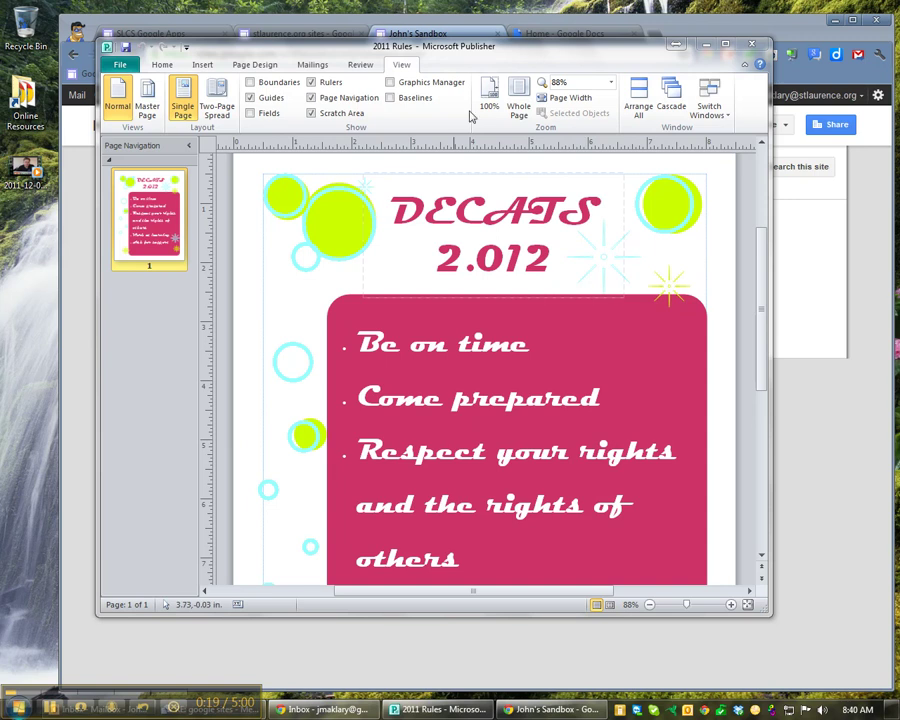
# Print the Publisher flyer to the CutePDF Writer printer
pyautogui.moveTo(518, 64); pyautogui.dragTo(510, 60)
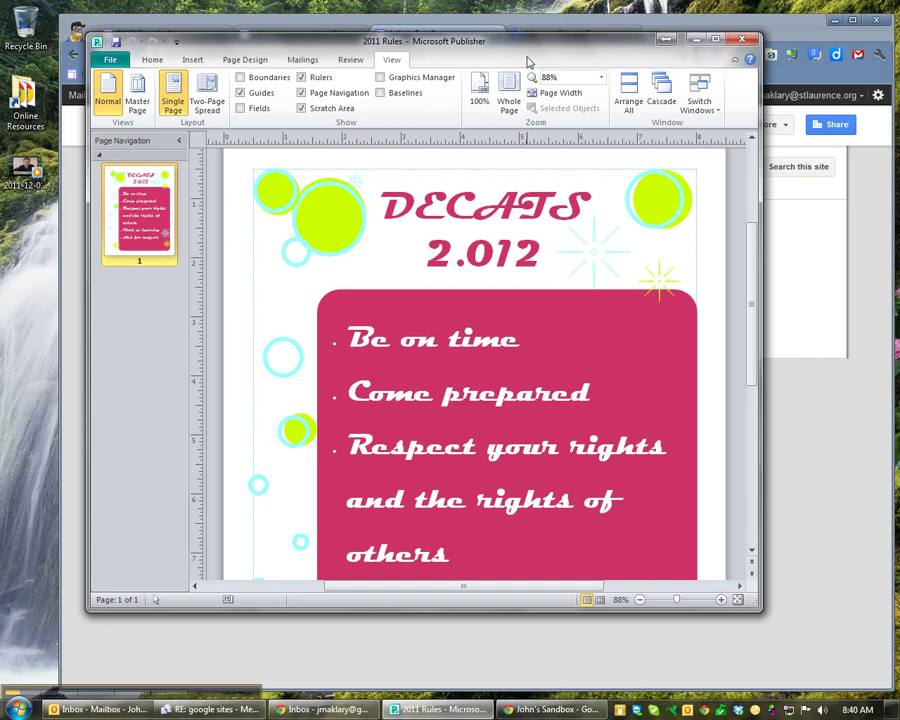
pyautogui.click(112, 60)
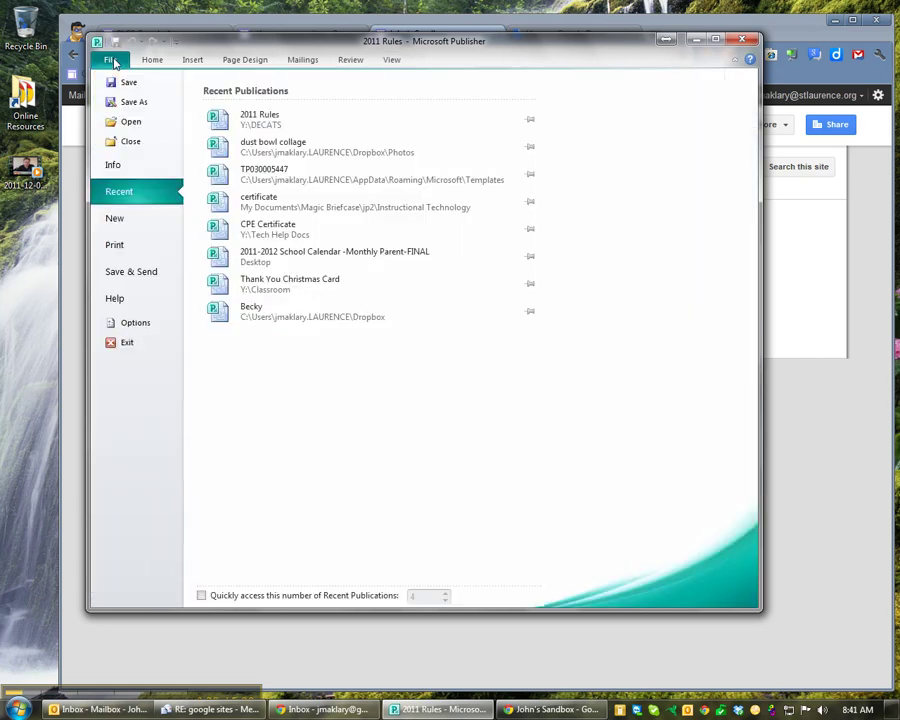
pyautogui.click(119, 247)
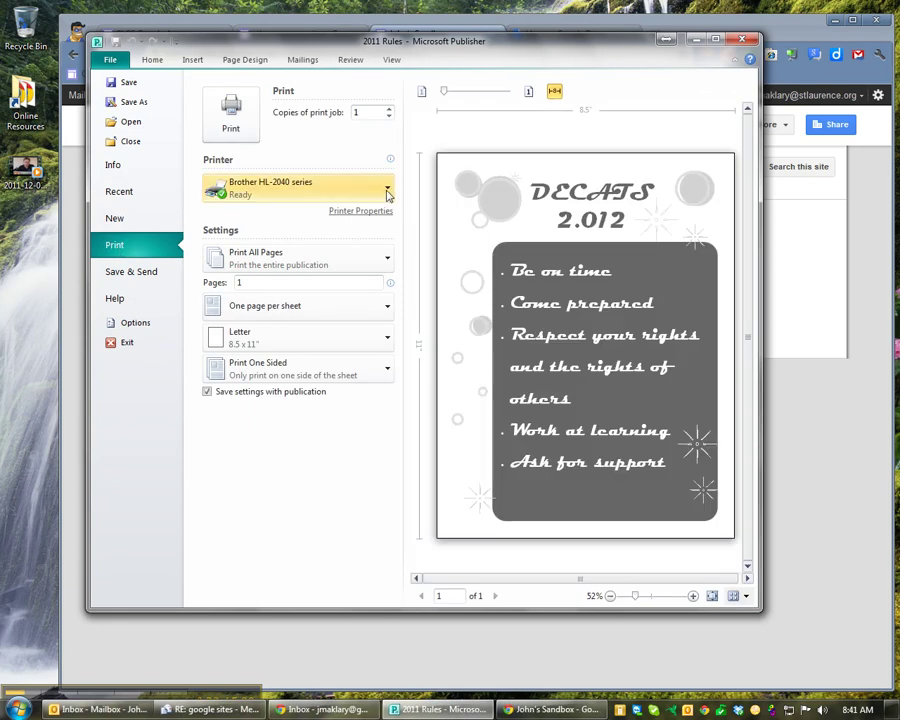
pyautogui.click(389, 196)
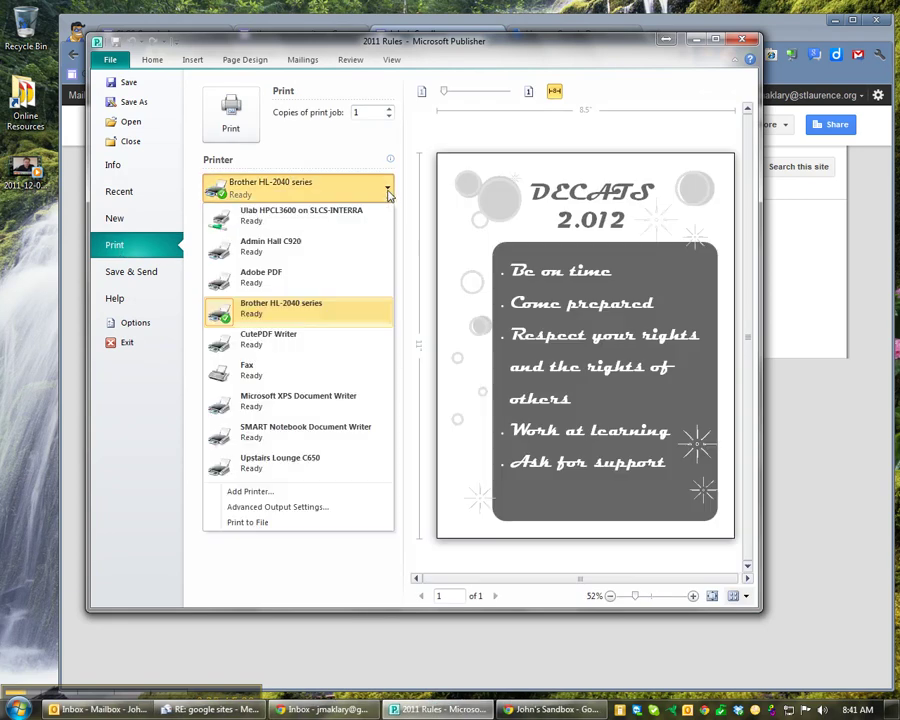
pyautogui.click(270, 340)
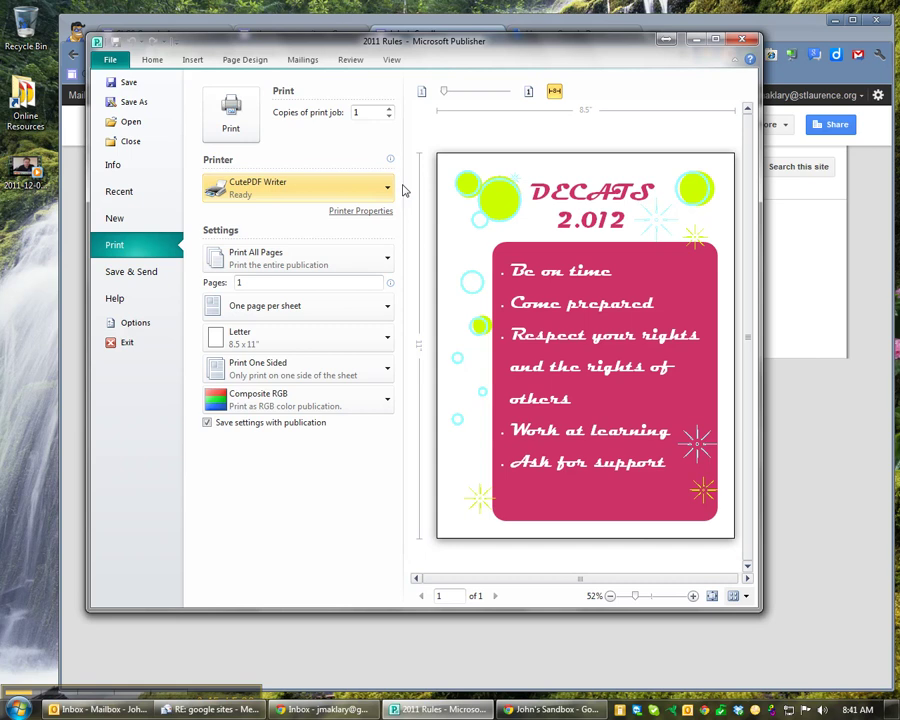
pyautogui.click(234, 126)
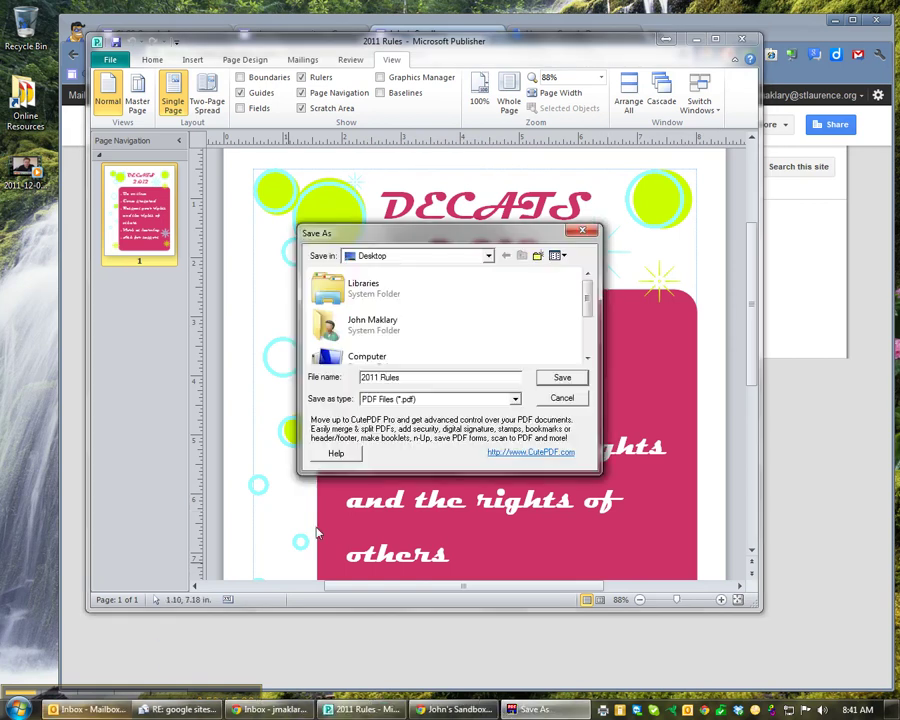
# Save the PDF as '2011 Rules' on the Desktop
pyautogui.moveTo(411, 234); pyautogui.dragTo(386, 215)
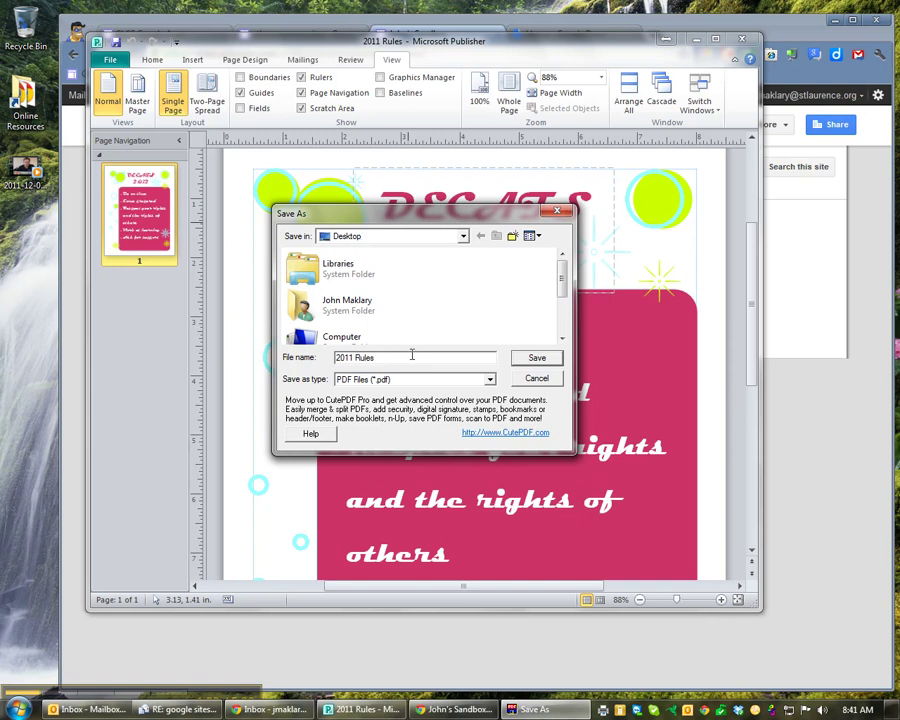
pyautogui.click(538, 357)
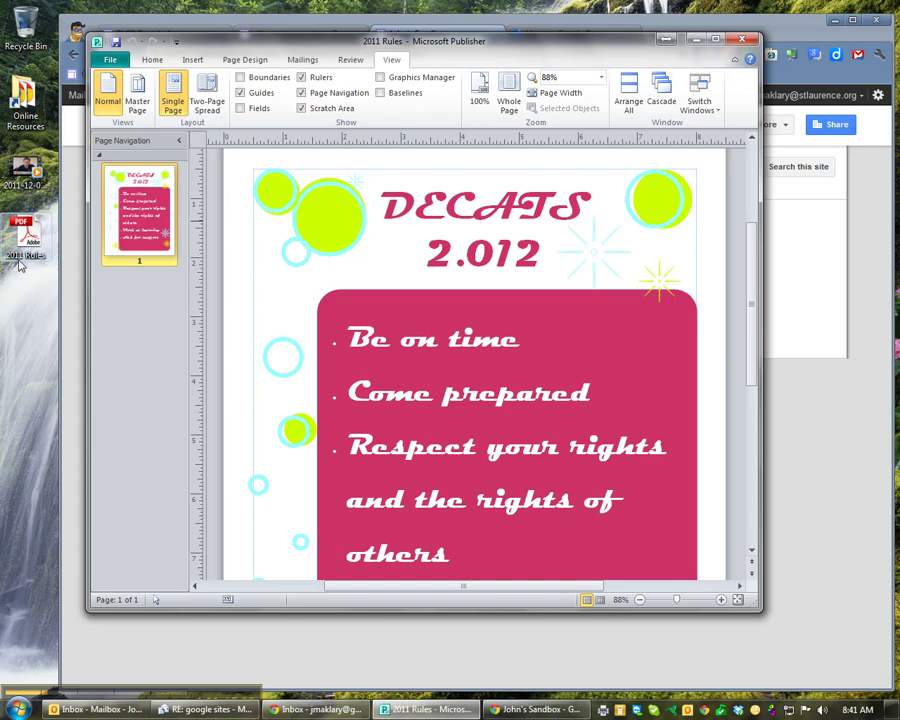
# Check the 2011 Rules PDF in Adobe Reader, close it, and minimize Publisher
pyautogui.doubleClick(31, 236)
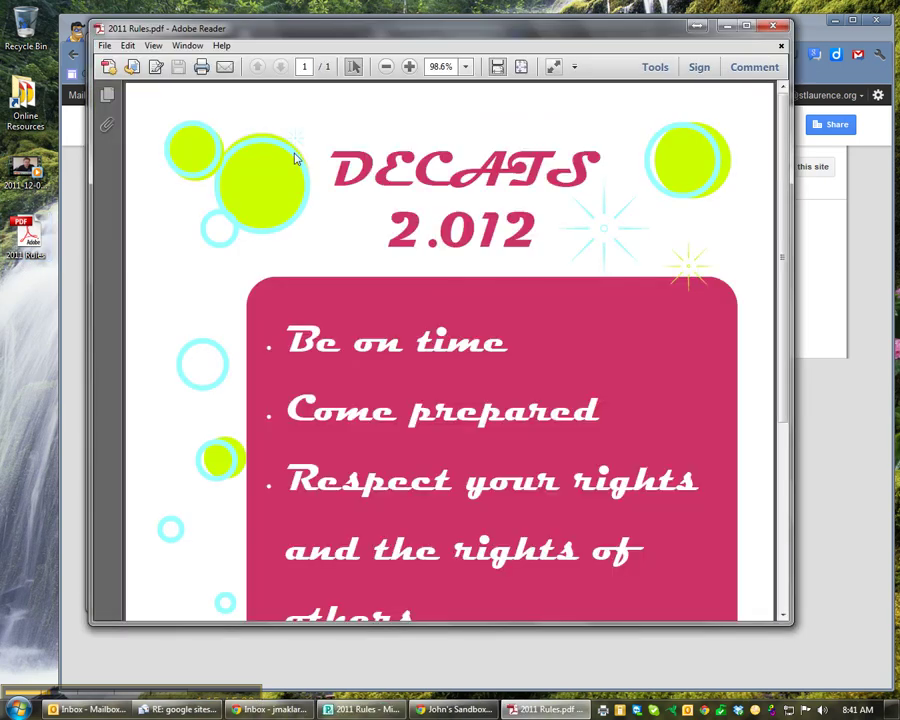
pyautogui.click(779, 30)
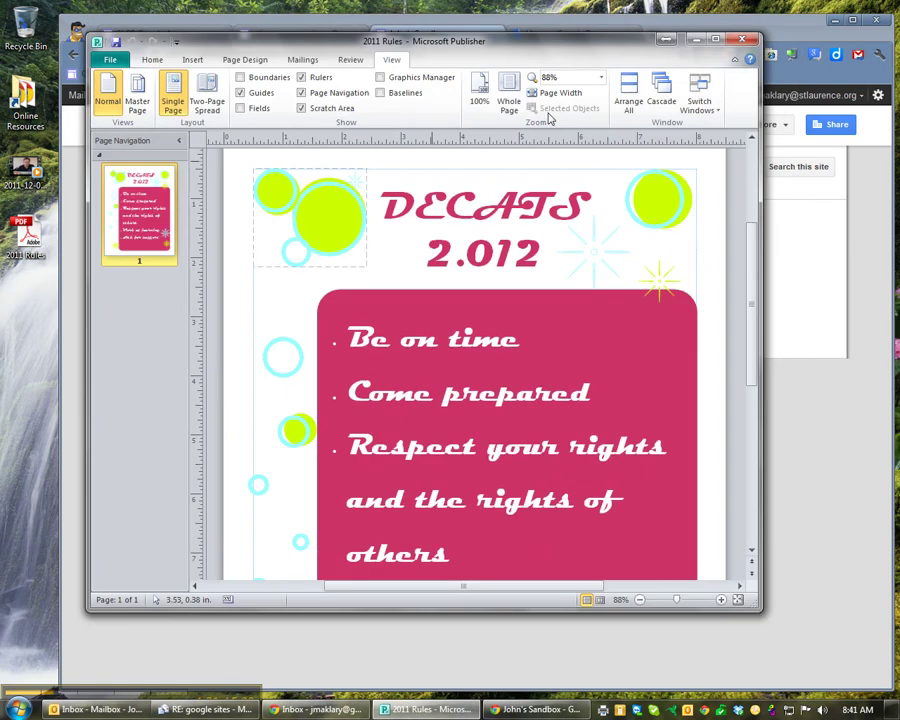
pyautogui.click(698, 40)
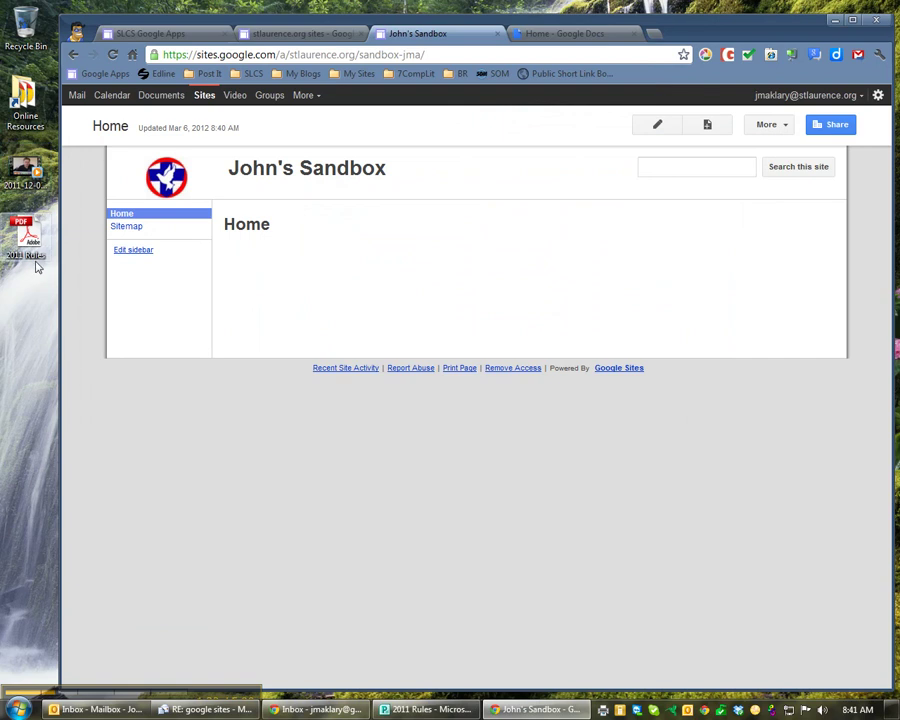
# Upload 2011 Rules.pdf from the Desktop to the Google Docs home list
pyautogui.click(175, 36)
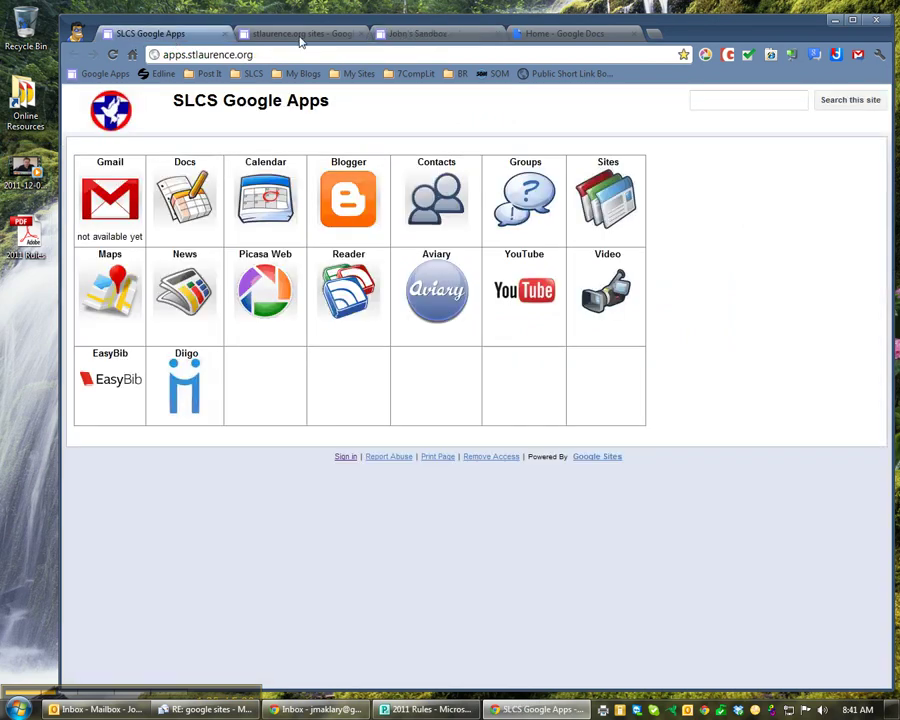
pyautogui.click(301, 35)
pyautogui.click(555, 37)
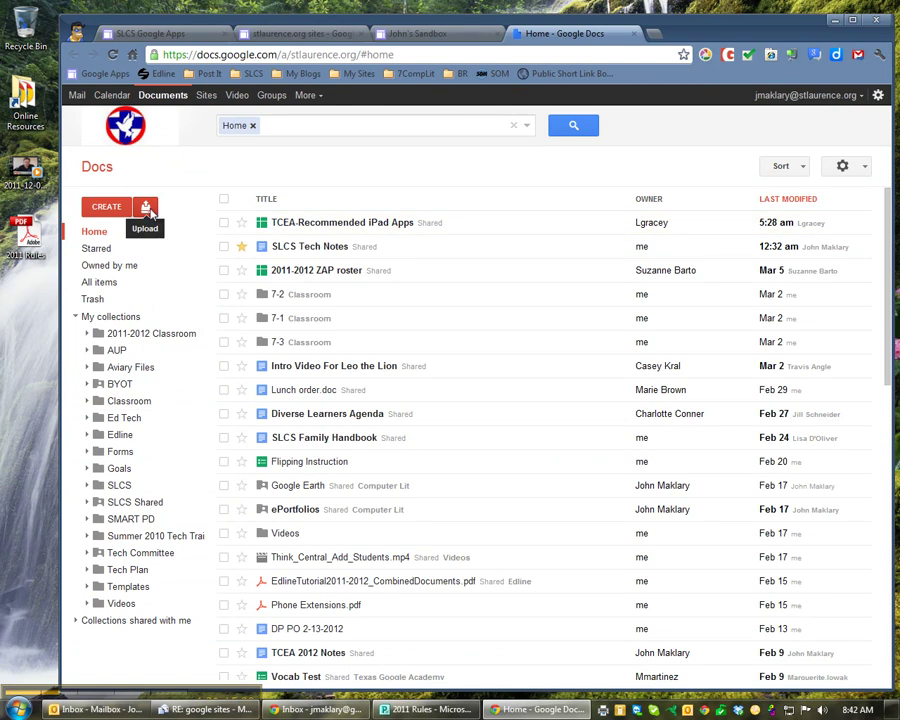
pyautogui.click(148, 211)
pyautogui.click(168, 233)
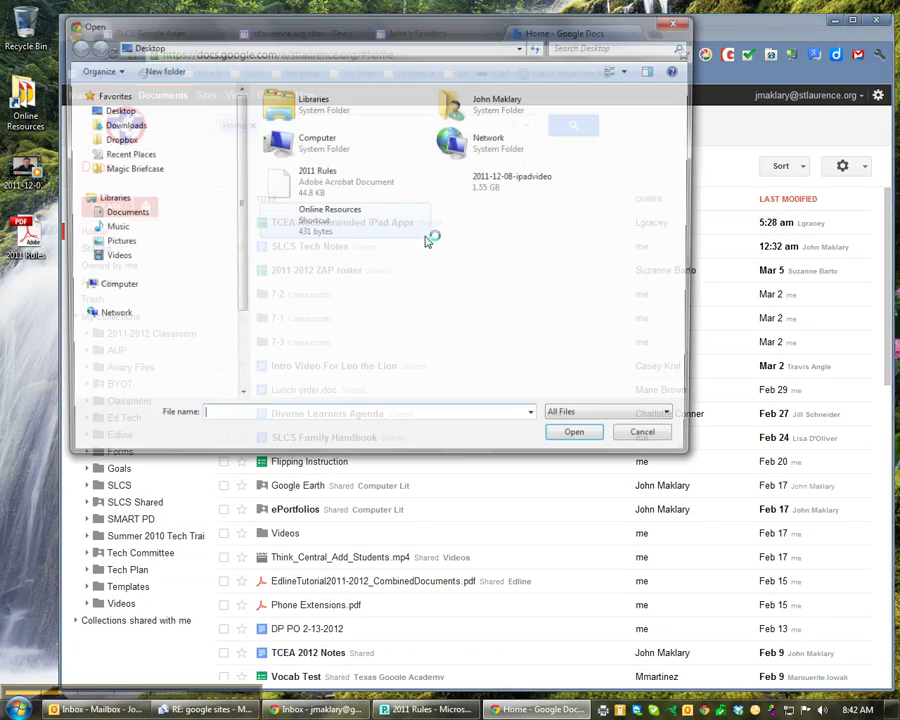
pyautogui.click(112, 109)
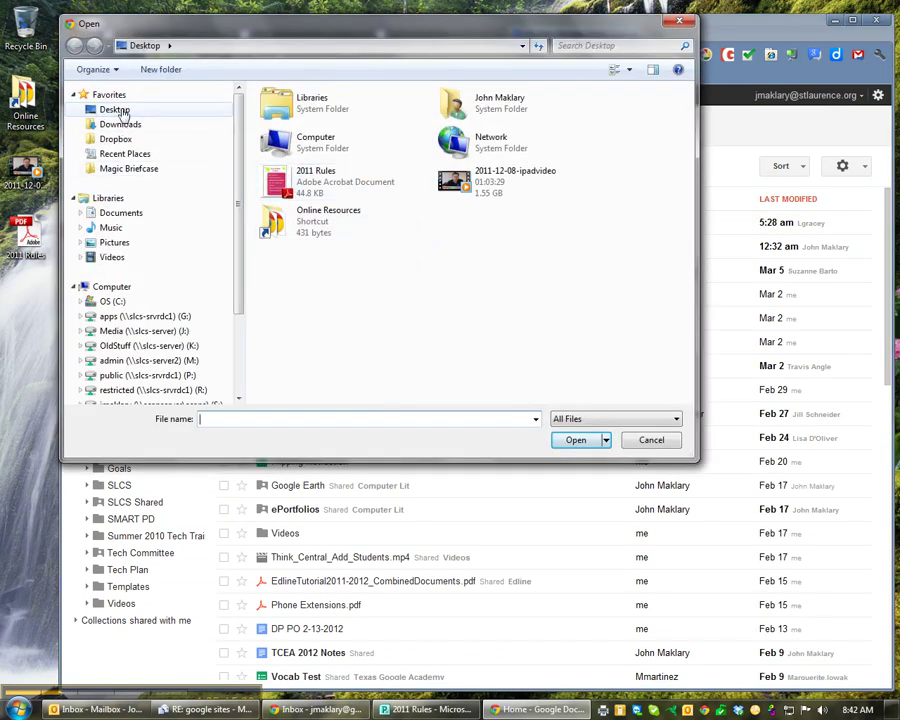
pyautogui.click(310, 187)
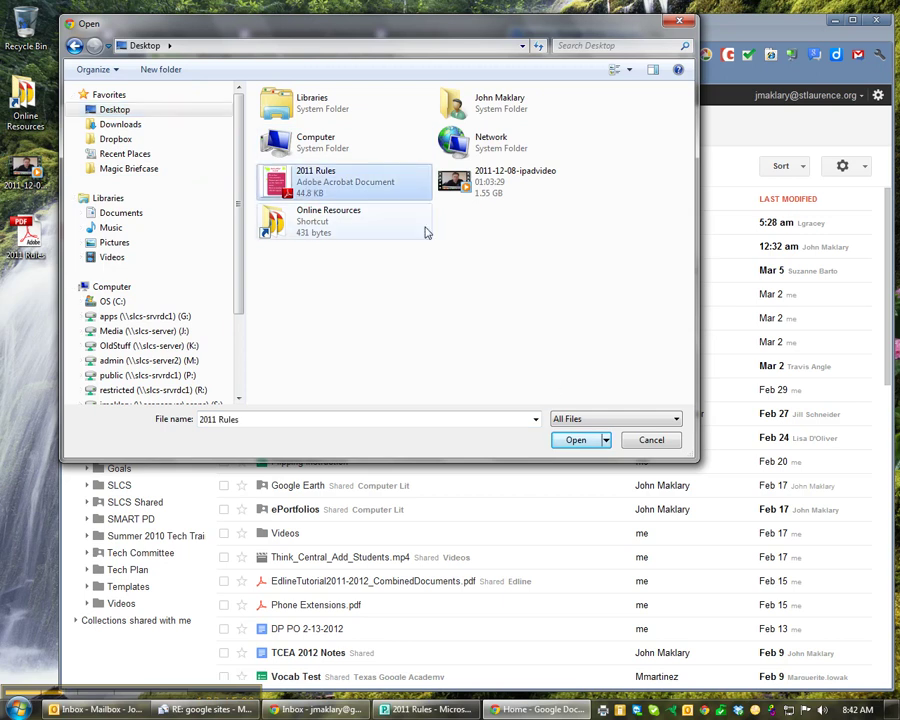
pyautogui.click(590, 443)
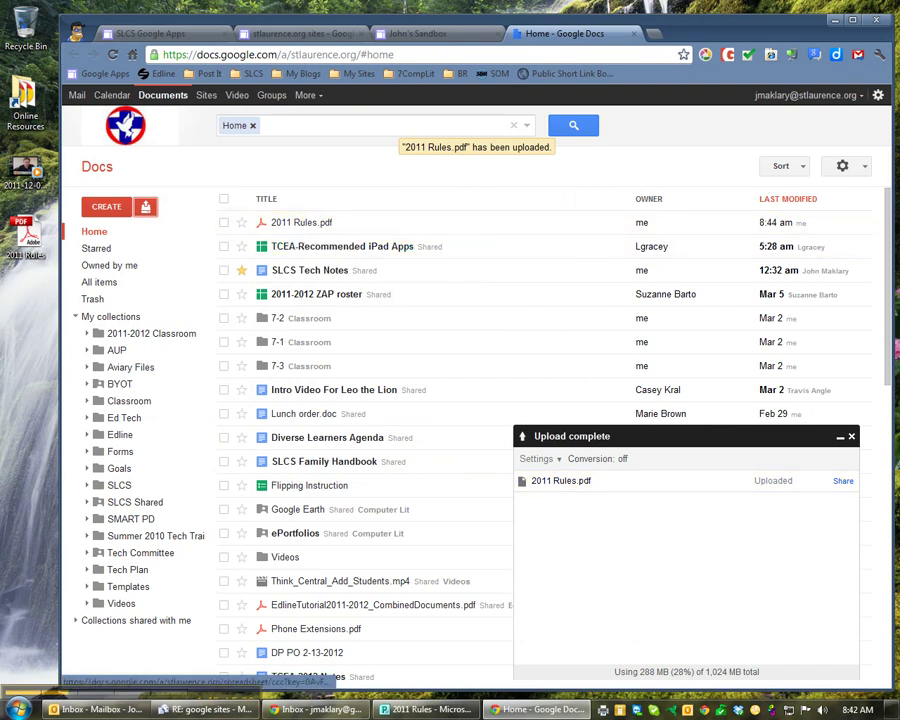
# Share 2011 Rules.pdf so anyone with the link can view it
pyautogui.click(852, 438)
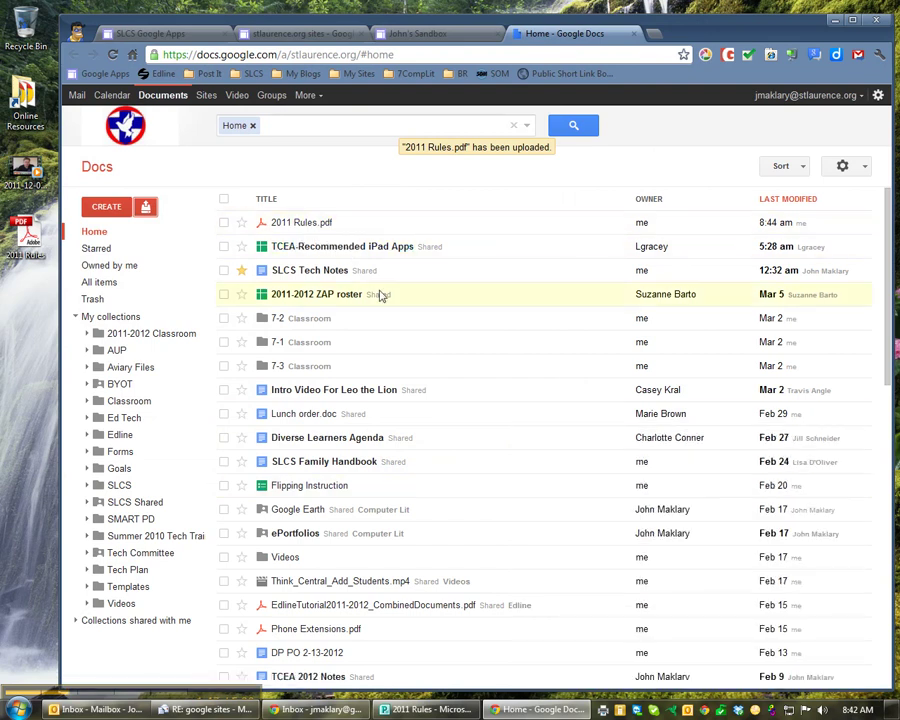
pyautogui.rightClick(311, 229)
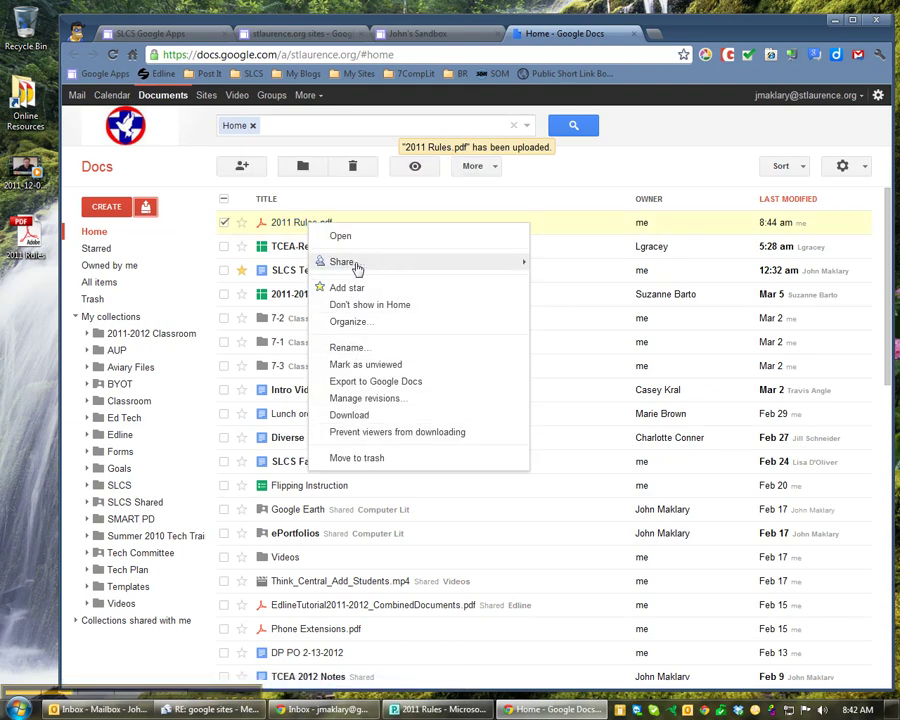
pyautogui.moveTo(357, 268)
pyautogui.click(571, 268)
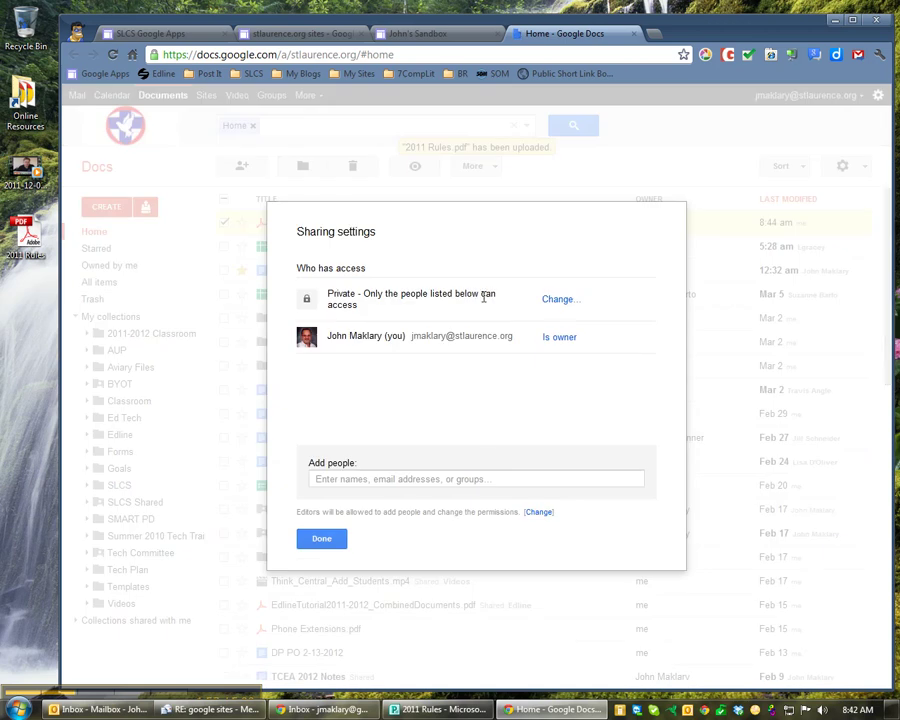
pyautogui.click(560, 300)
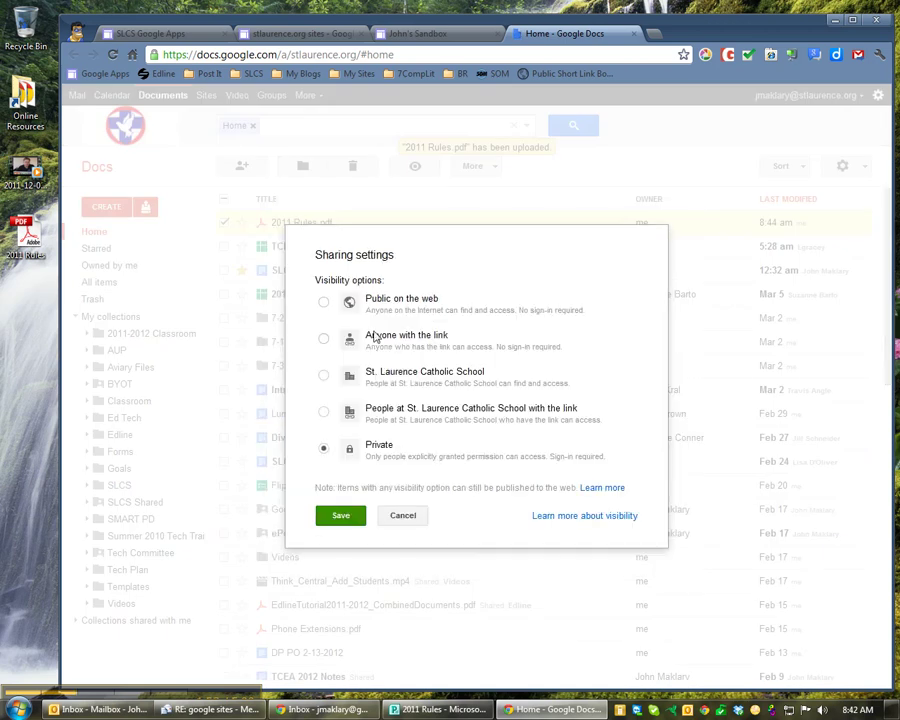
pyautogui.click(325, 340)
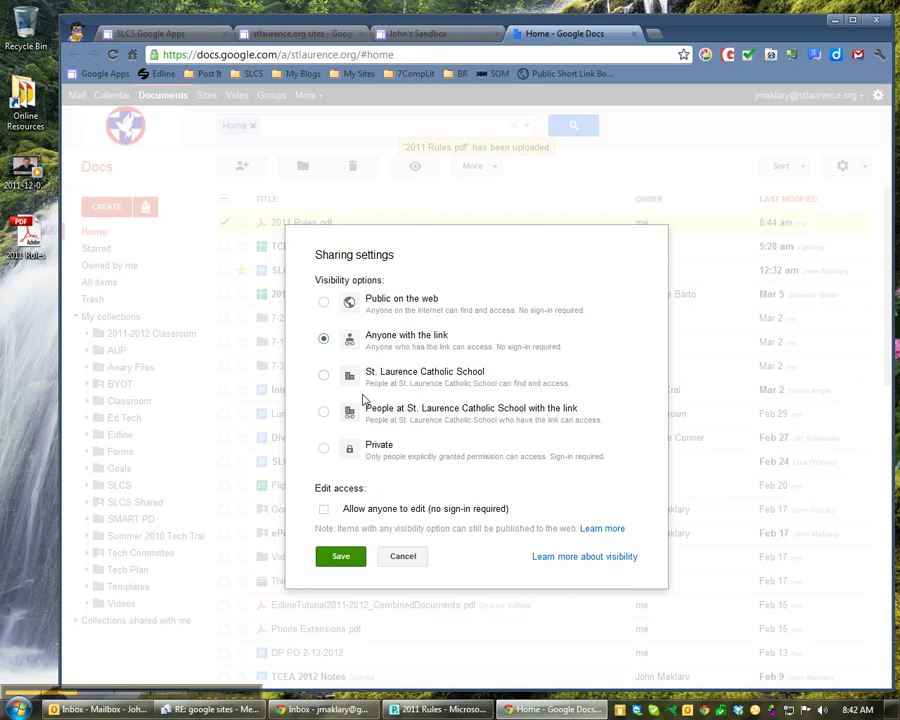
pyautogui.click(342, 556)
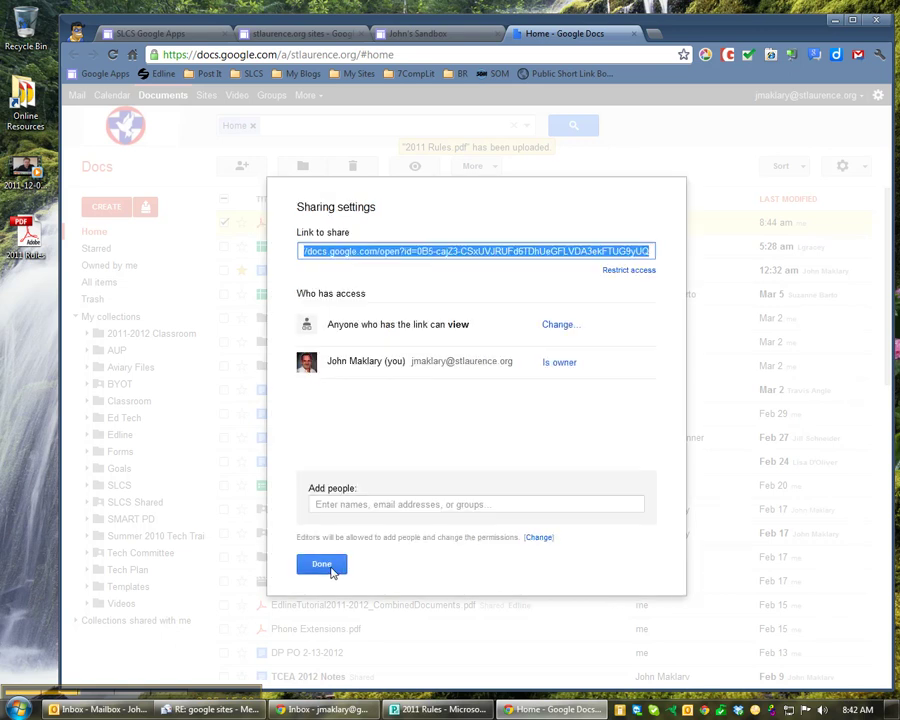
pyautogui.click(321, 565)
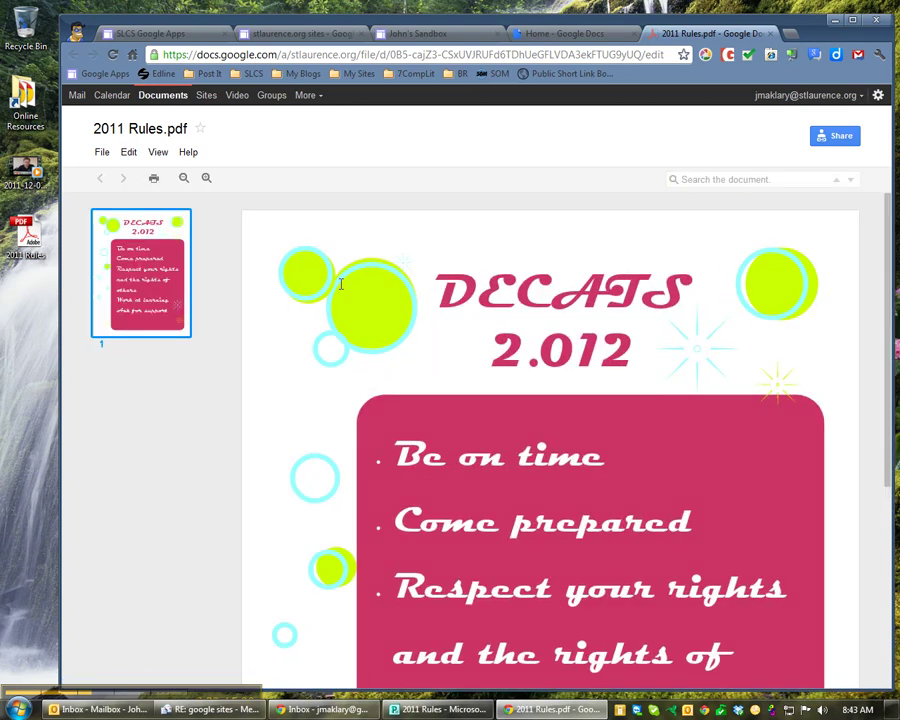
# Show the File menu options for 2011 Rules.pdf in the Docs viewer
pyautogui.click(103, 155)
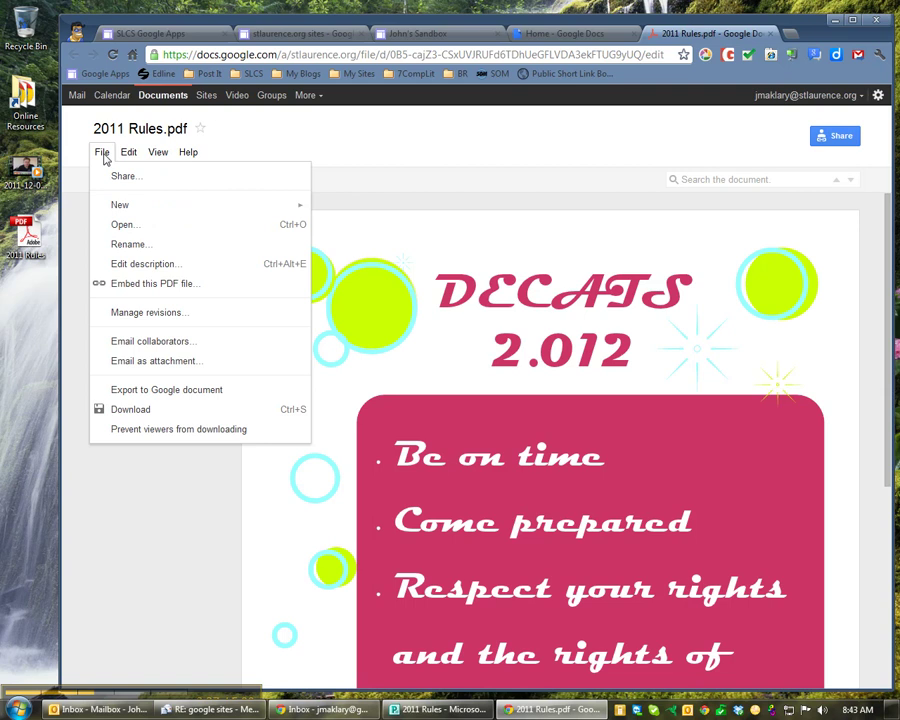
# Copy the PDF's iframe code from the 'Embed this PDF file' dialog, then close it
pyautogui.click(205, 287)
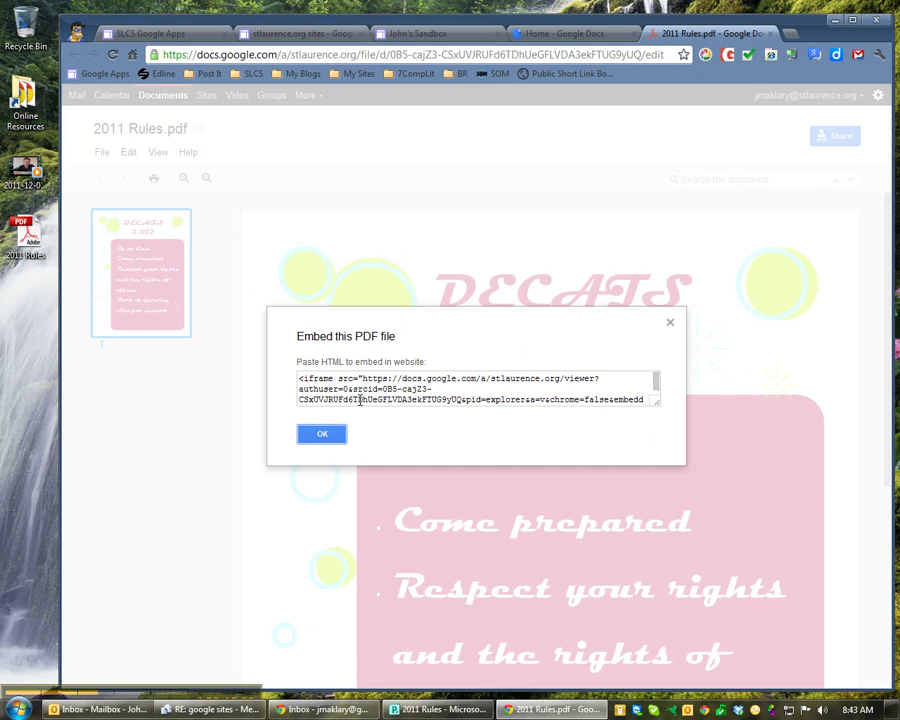
pyautogui.moveTo(655, 376); pyautogui.dragTo(657, 381)
pyautogui.moveTo(520, 398); pyautogui.dragTo(334, 349)
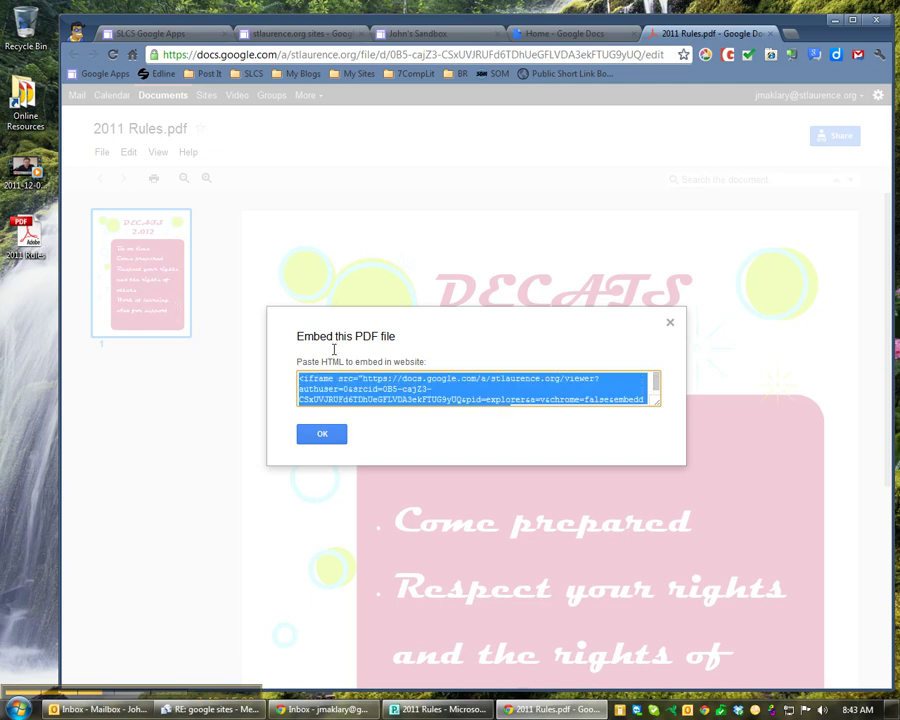
pyautogui.rightClick(408, 389)
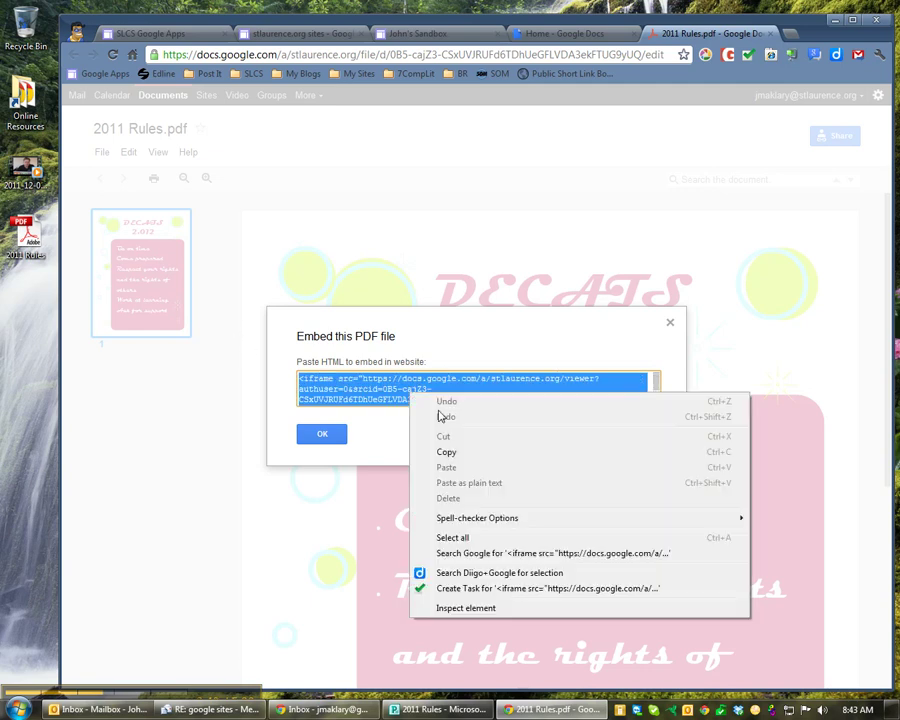
pyautogui.click(460, 456)
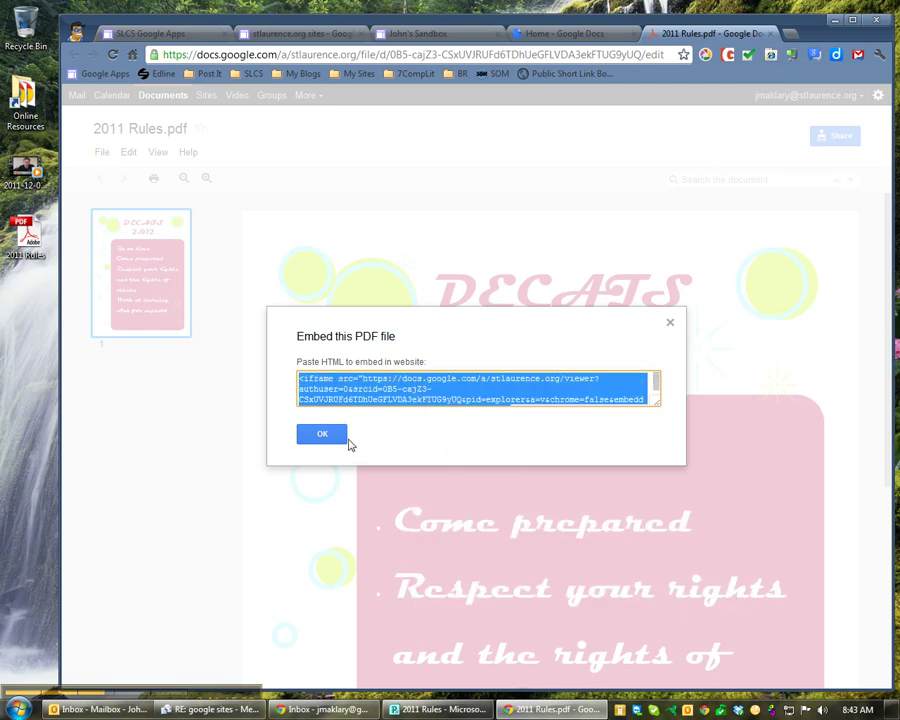
pyautogui.click(336, 436)
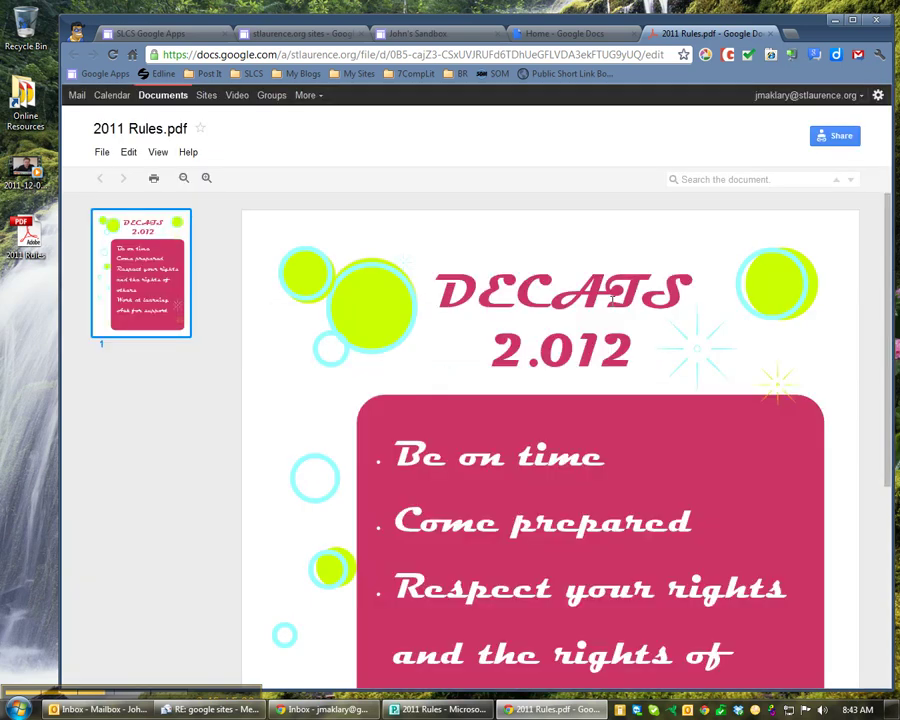
# Put the John's Sandbox Home page into edit mode and add a blank line
pyautogui.click(418, 35)
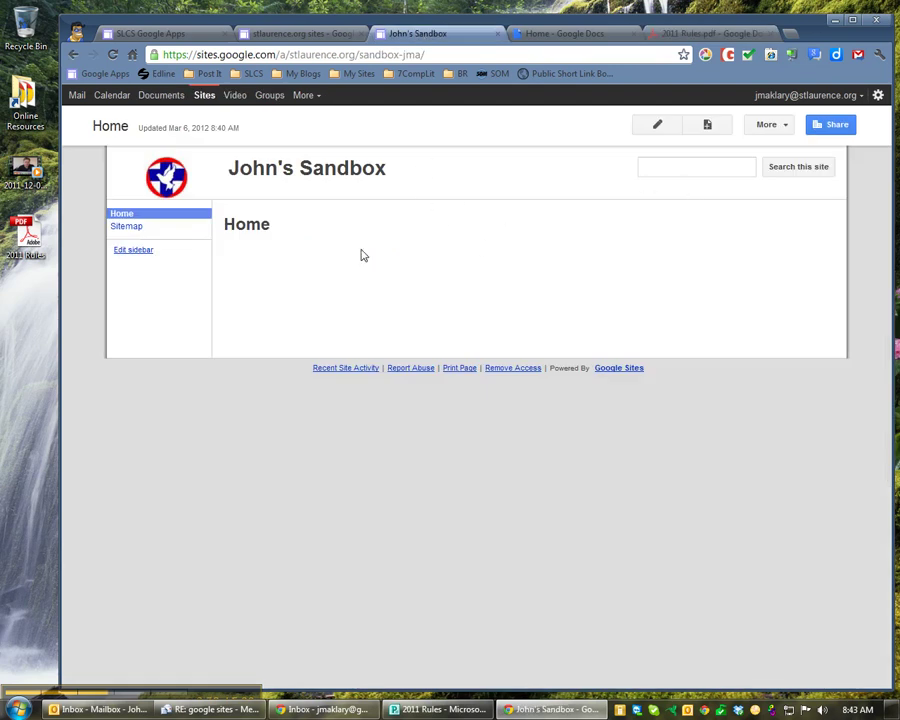
pyautogui.click(665, 127)
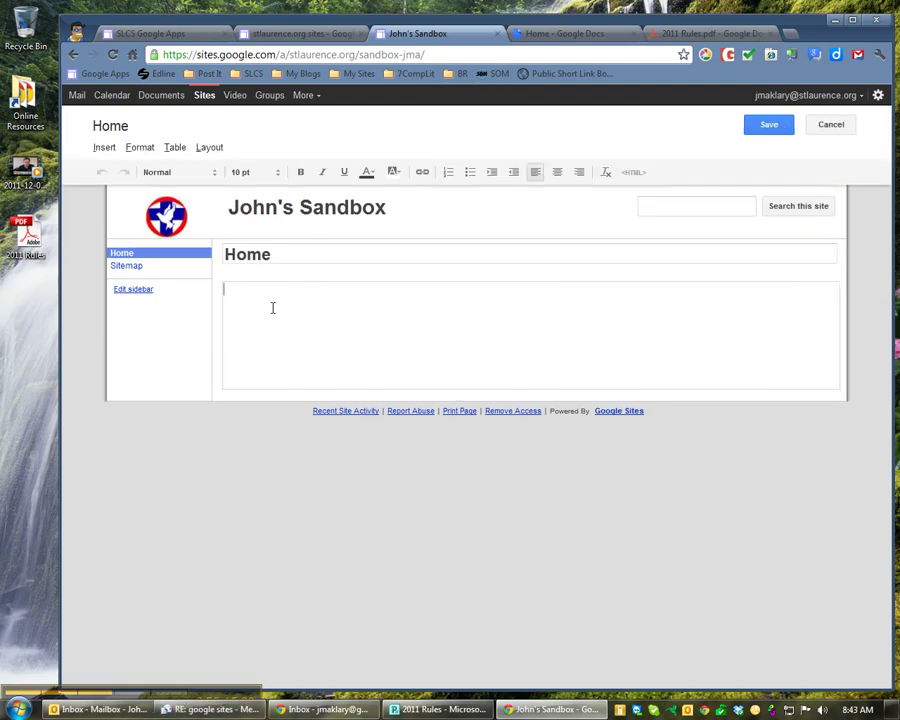
pyautogui.press('Return')
# Choose the Embed gadget from the More gadgets gallery
pyautogui.click(105, 150)
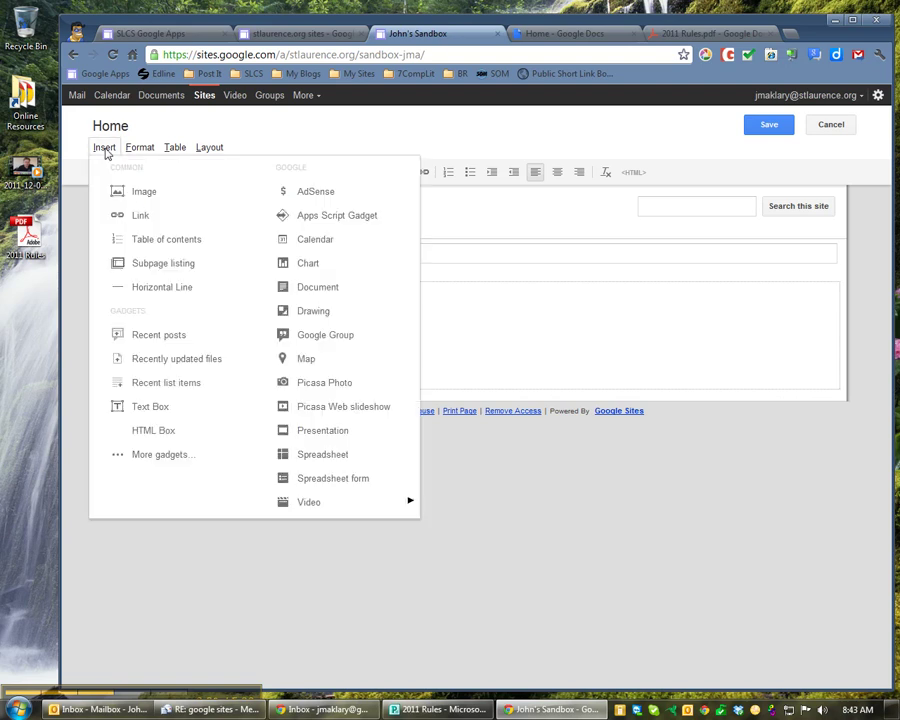
pyautogui.click(165, 455)
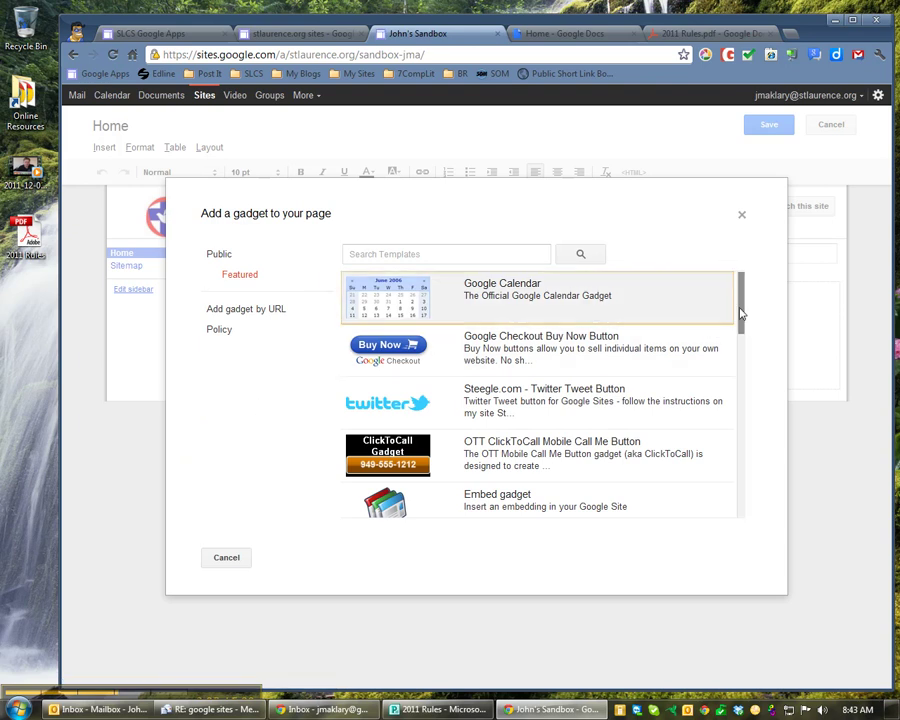
pyautogui.moveTo(741, 313); pyautogui.dragTo(741, 342)
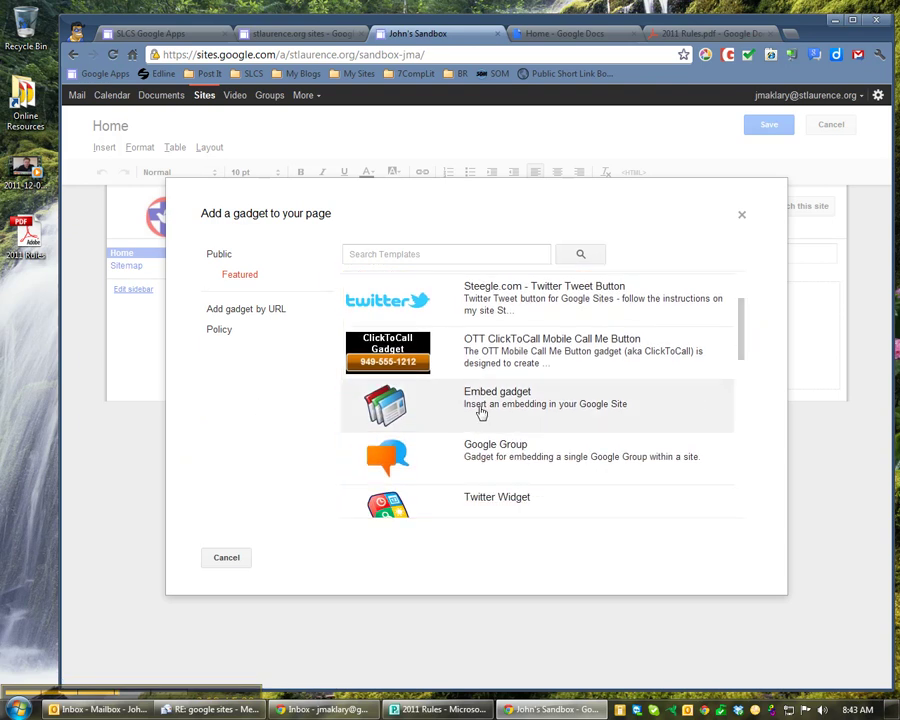
pyautogui.click(510, 403)
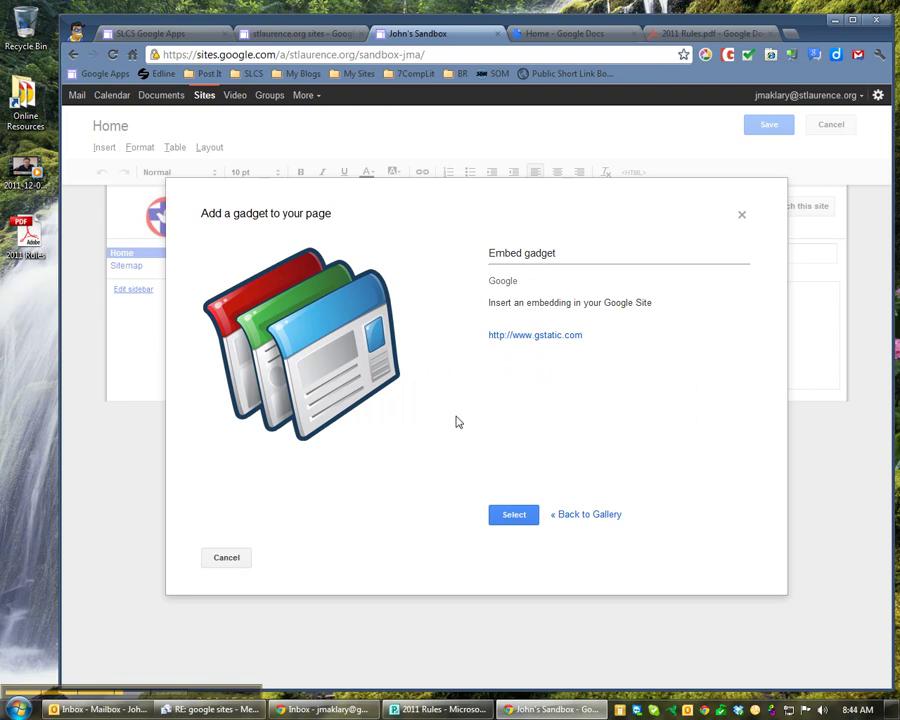
pyautogui.click(519, 518)
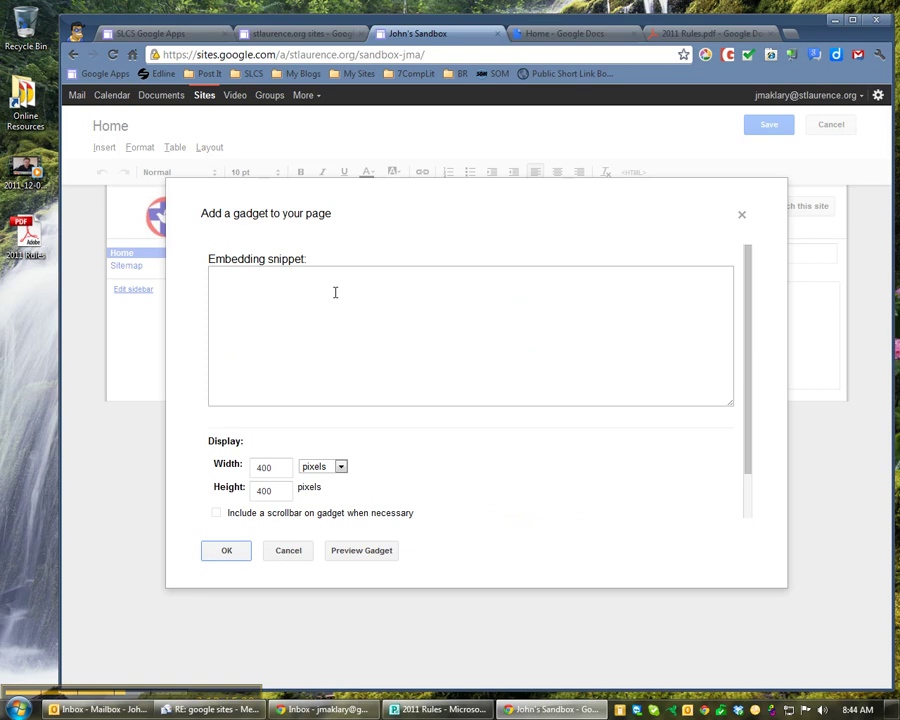
# Paste the copied PDF iframe code into the Embedding snippet box
pyautogui.click(301, 287)
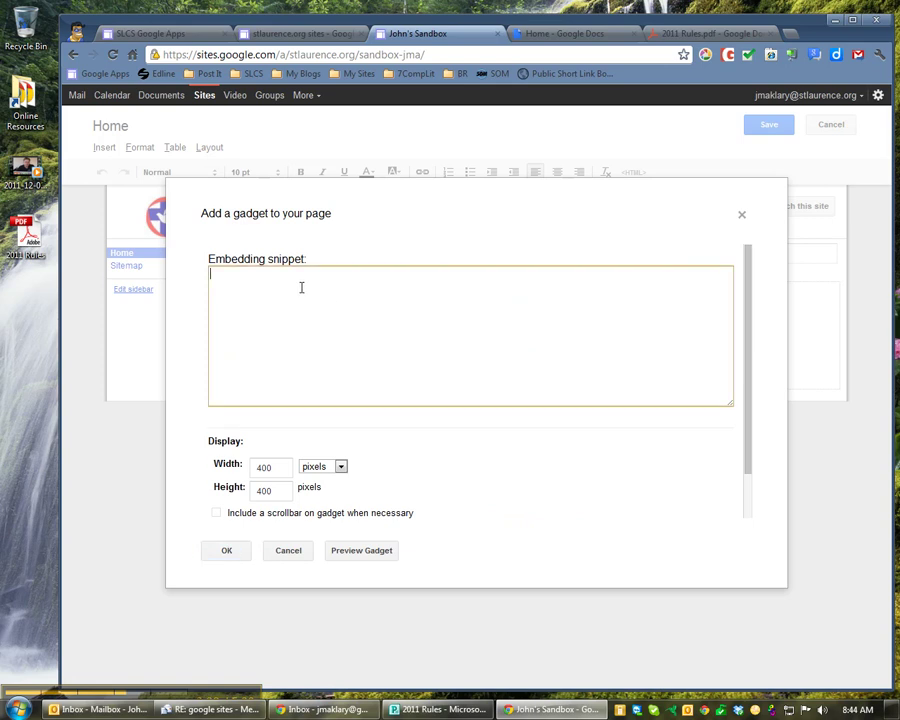
pyautogui.rightClick(220, 276)
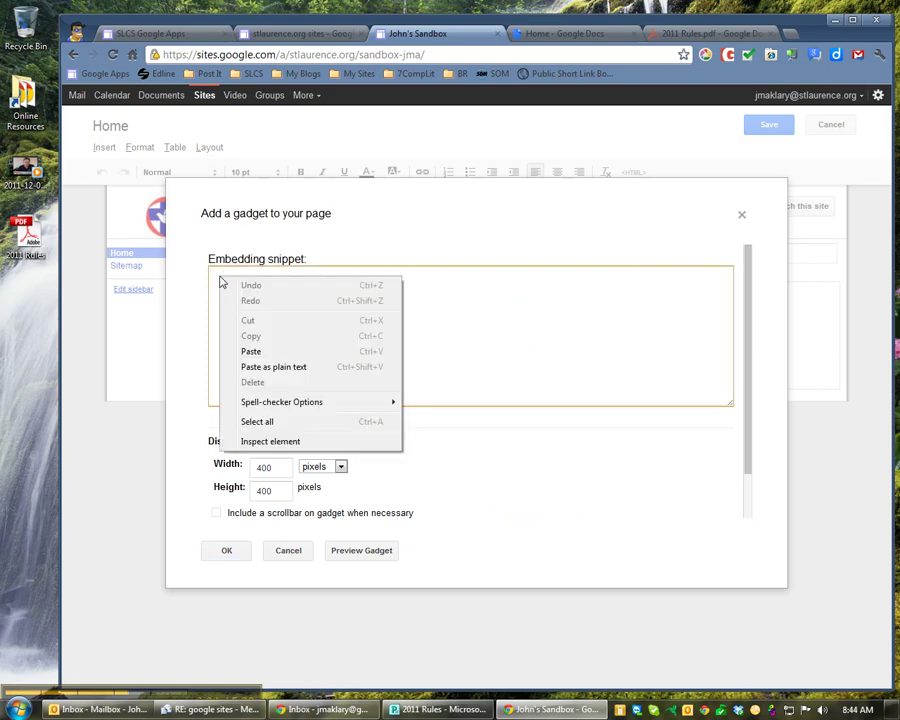
pyautogui.click(279, 350)
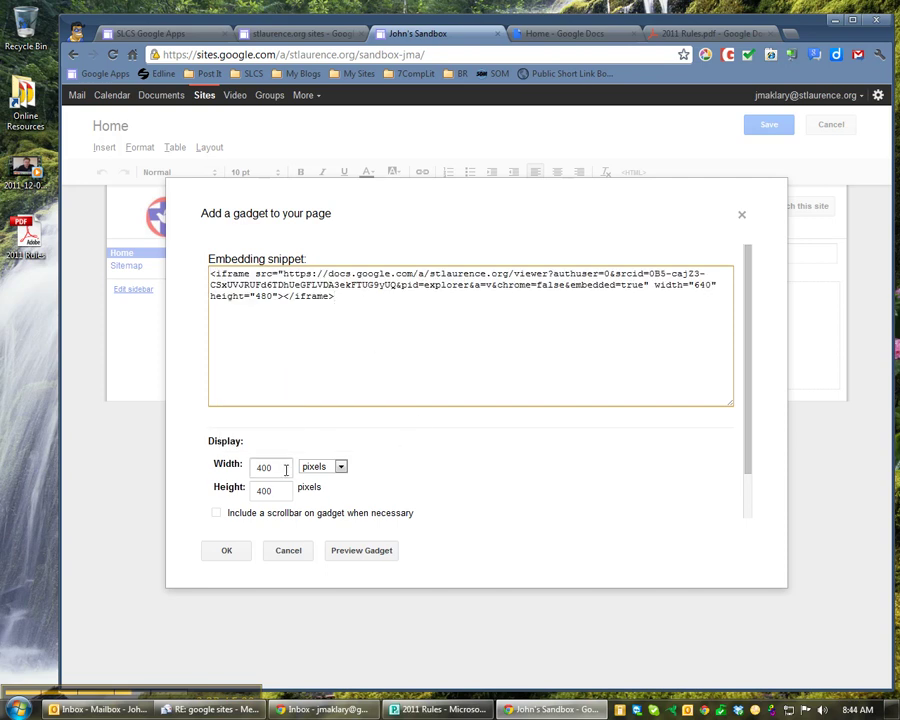
# Set the gadget width to 100 percent with a scrollbar and no title, then preview it
pyautogui.moveTo(286, 470); pyautogui.dragTo(195, 470)
pyautogui.write('10')
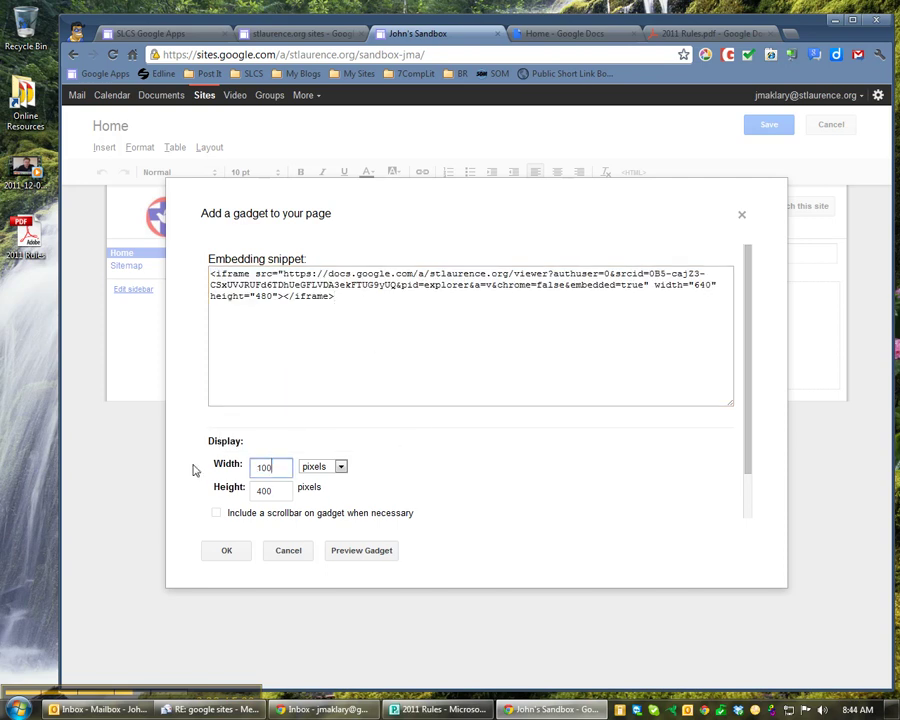
pyautogui.click(341, 467)
pyautogui.click(332, 487)
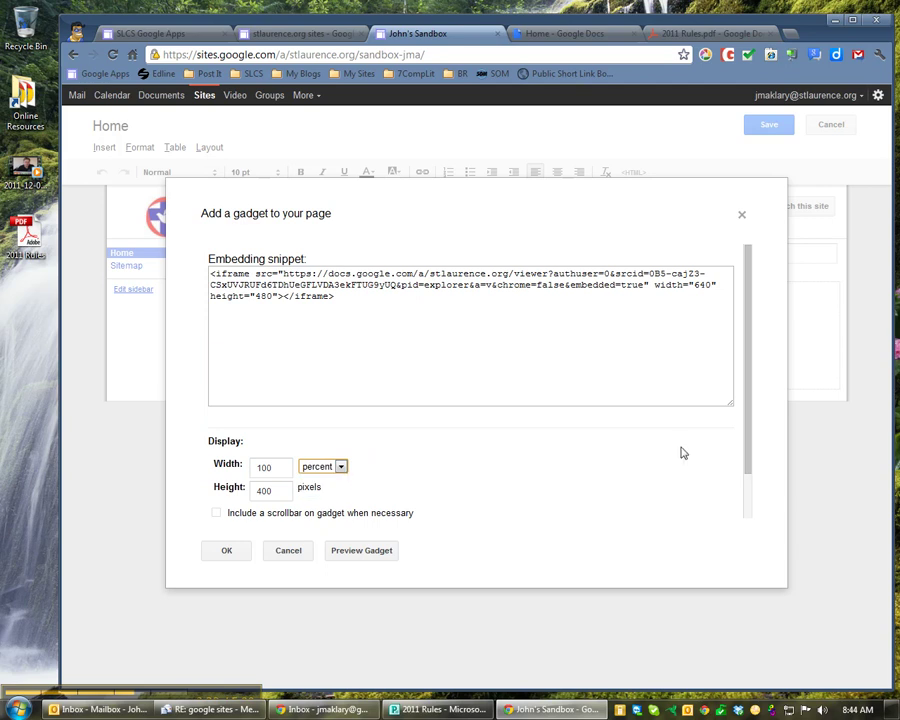
pyautogui.moveTo(747, 424); pyautogui.dragTo(751, 477)
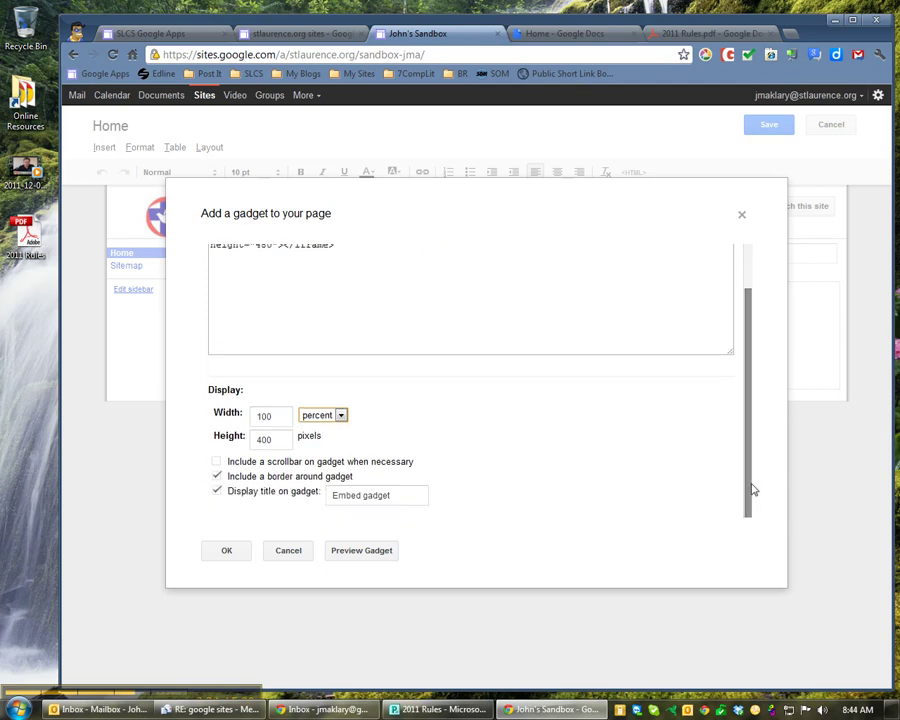
pyautogui.click(217, 492)
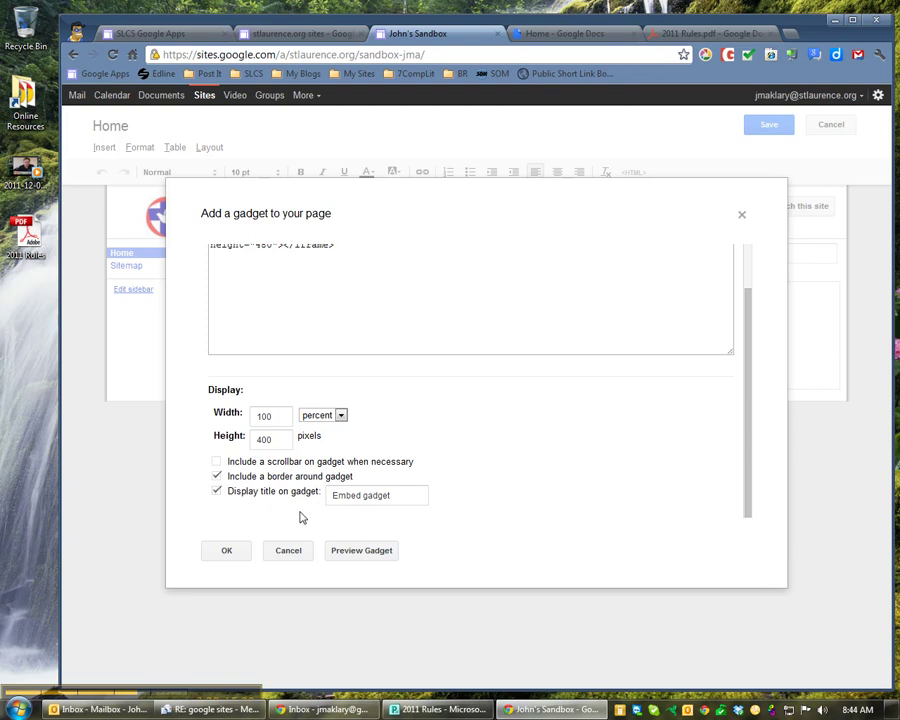
pyautogui.click(217, 494)
pyautogui.click(362, 551)
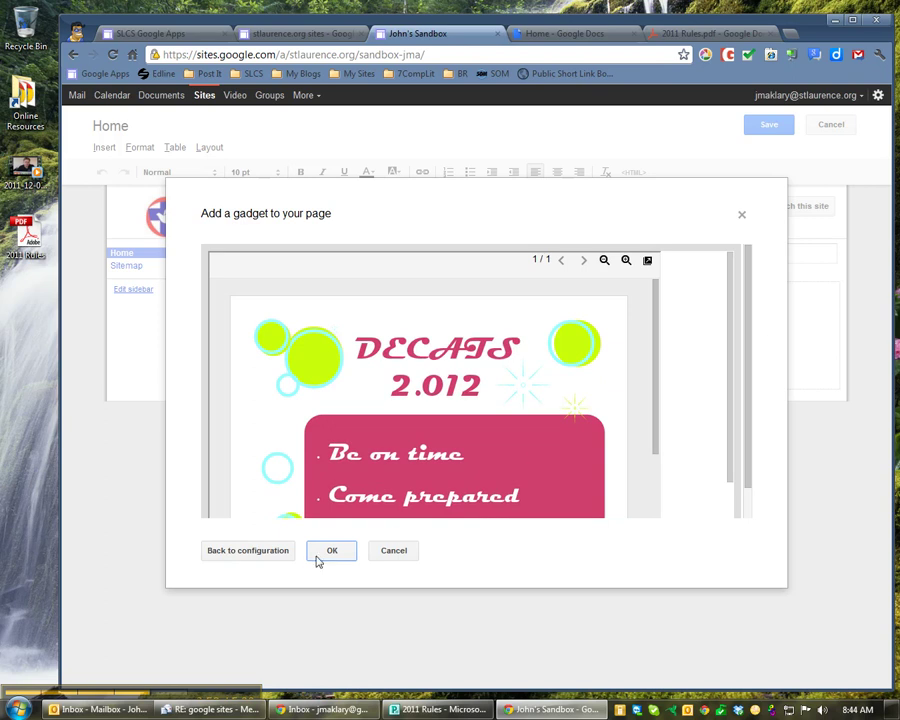
# Insert the previewed Embed gadget and save the Home page
pyautogui.click(331, 553)
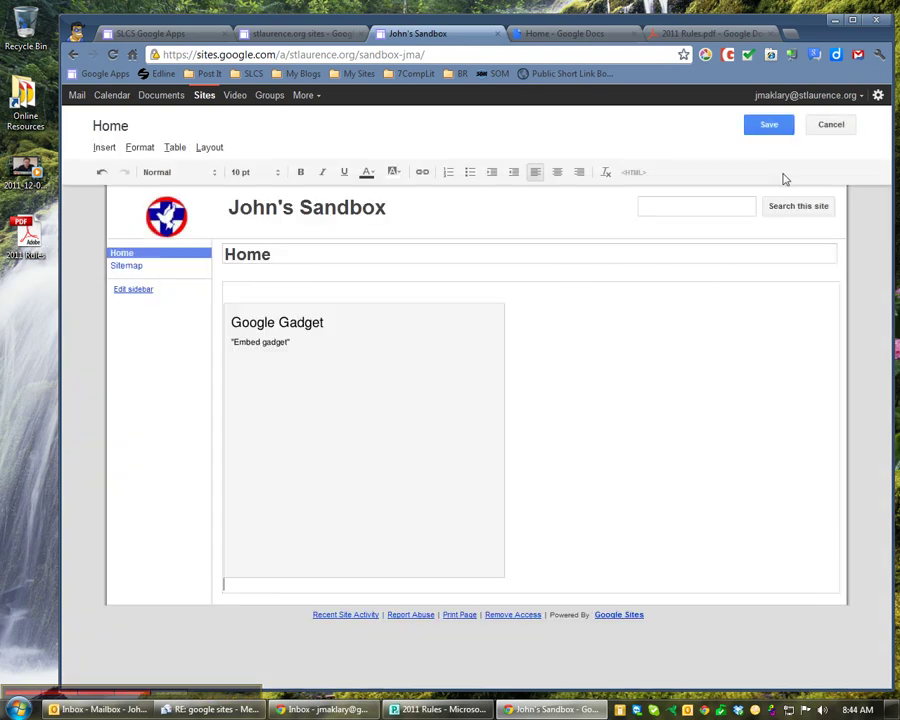
pyautogui.click(771, 131)
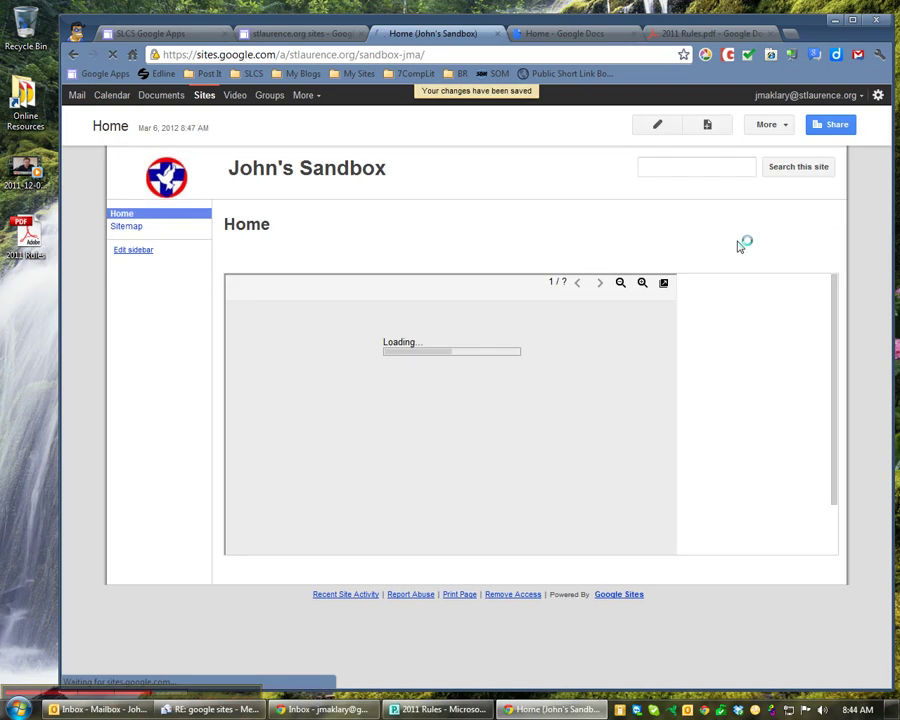
pyautogui.moveTo(837, 352)
pyautogui.mouseDown()
pyautogui.moveTo(840, 394)
pyautogui.moveTo(837, 334)
pyautogui.mouseUp()
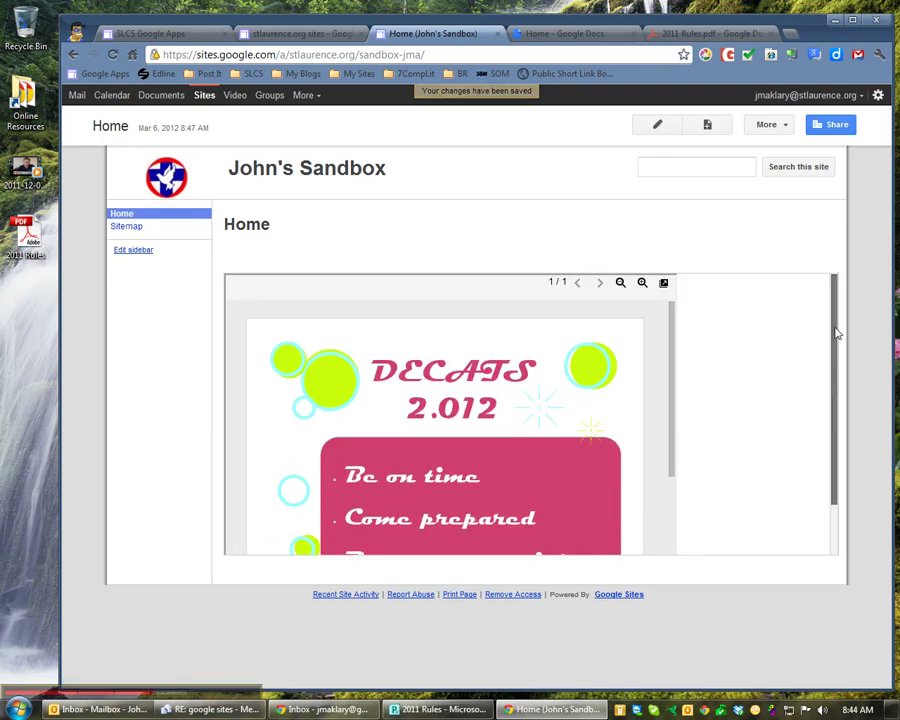